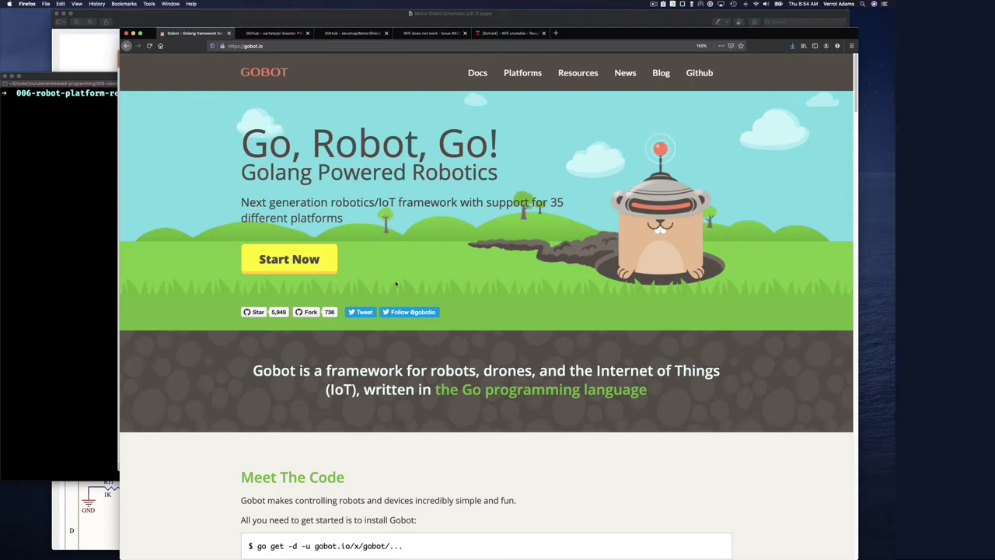
Open Gobot's Raspberry Pi platform page and scroll down to the Enabling PWM output section
click(522, 74)
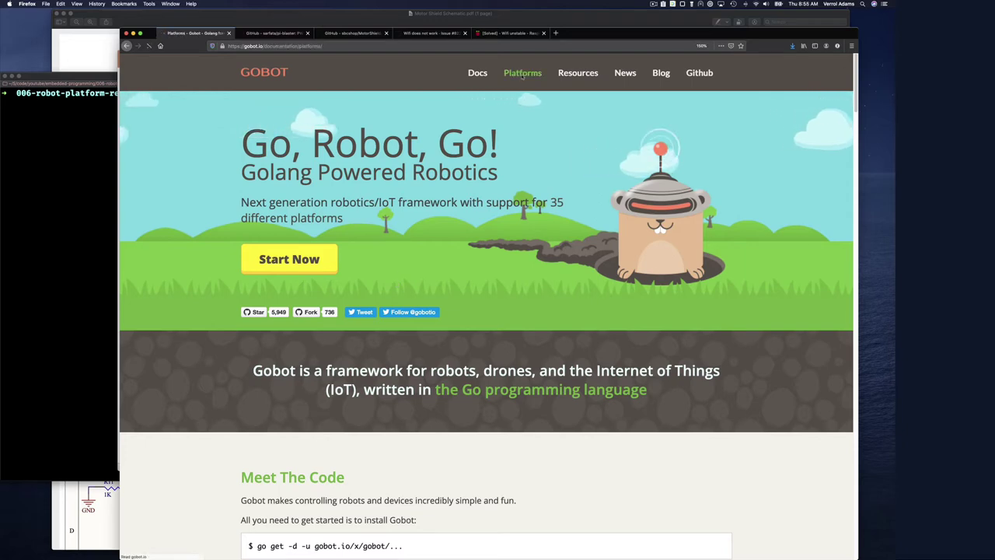
scroll(424, 459, down, 10)
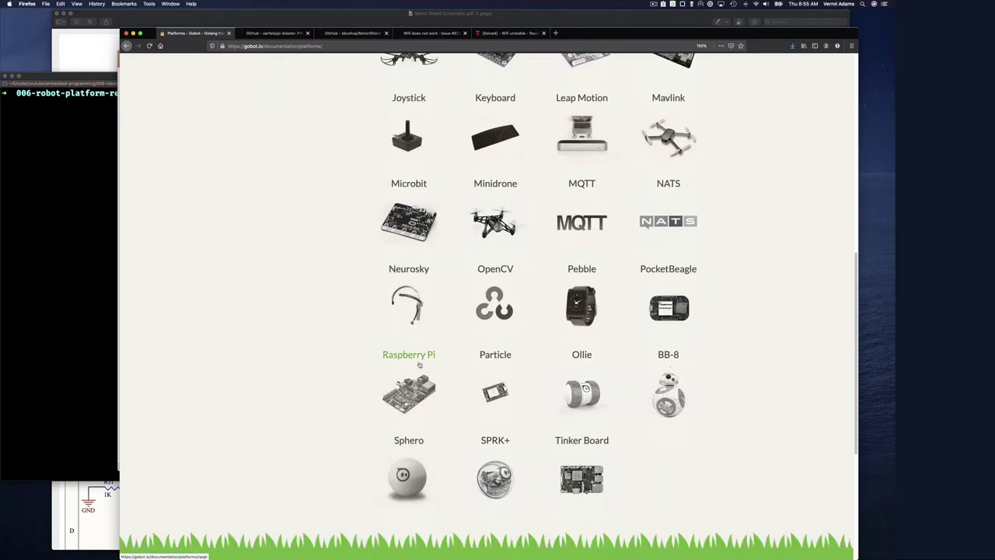
click(412, 355)
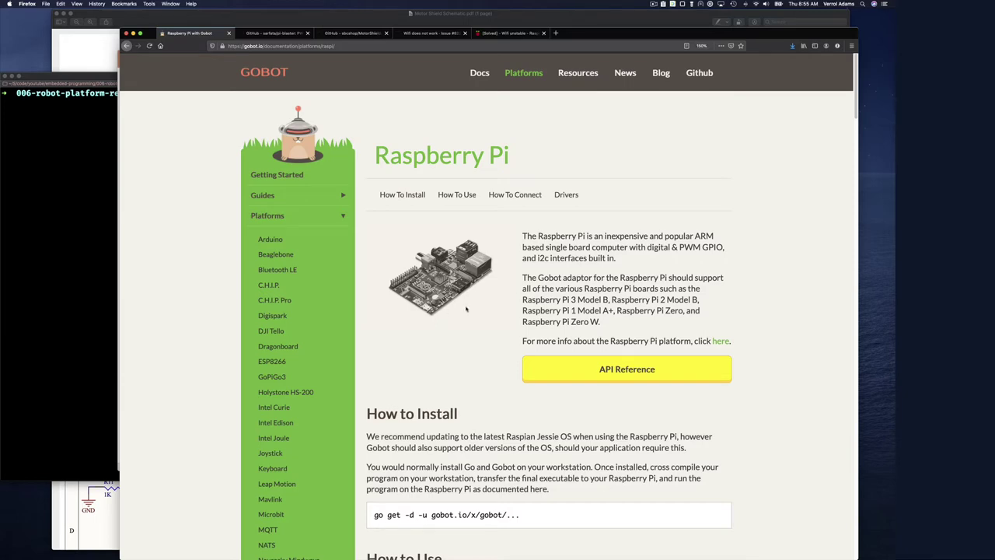
scroll(463, 313, down, 5)
scroll(458, 320, down, 3)
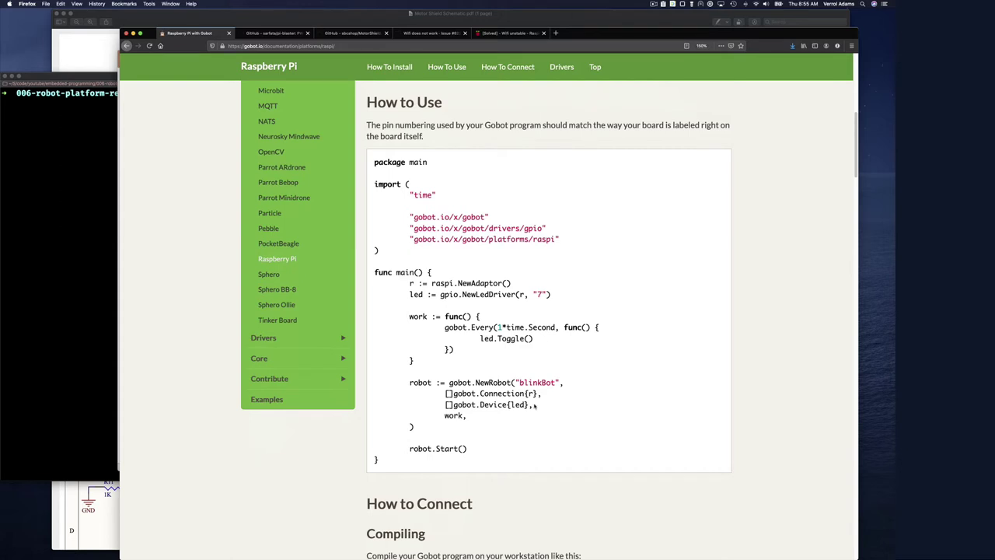
scroll(535, 402, down, 5)
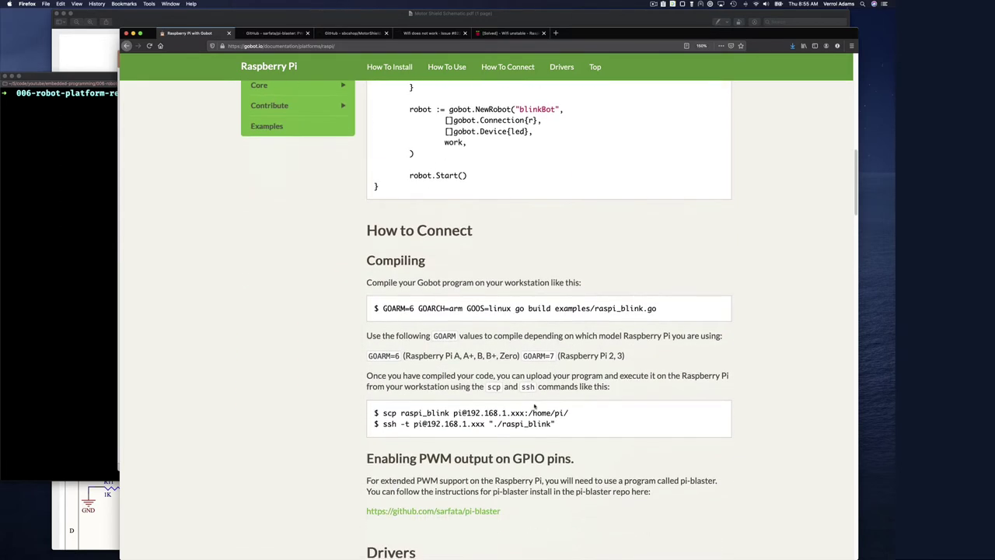
scroll(534, 405, down, 4)
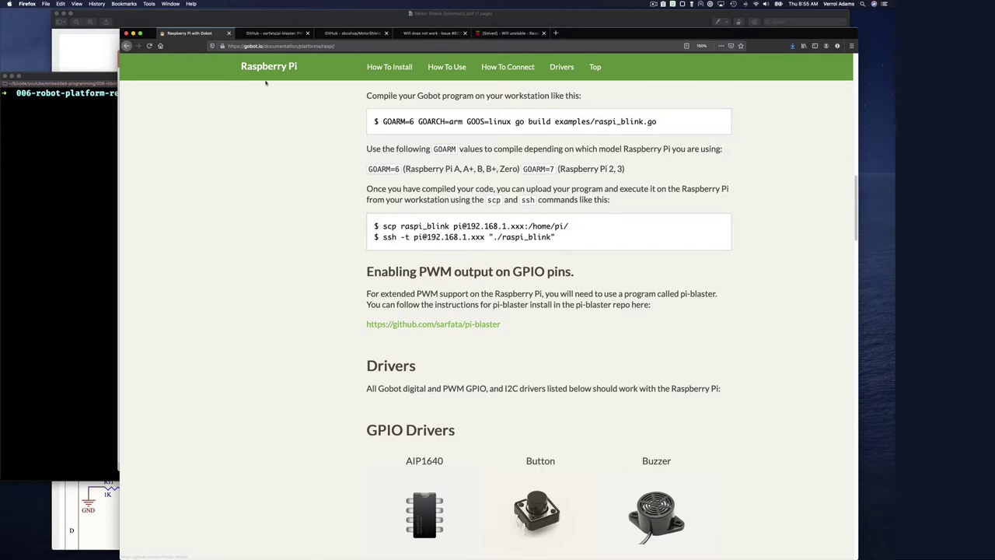
Switch to the sarfata/pi-blaster GitHub tab and start reading its README
click(272, 34)
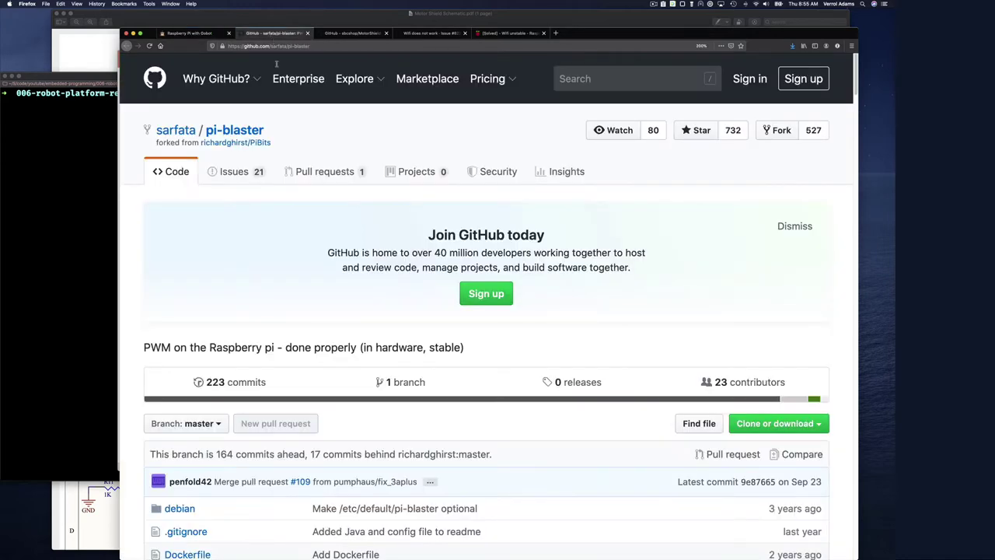
click(208, 34)
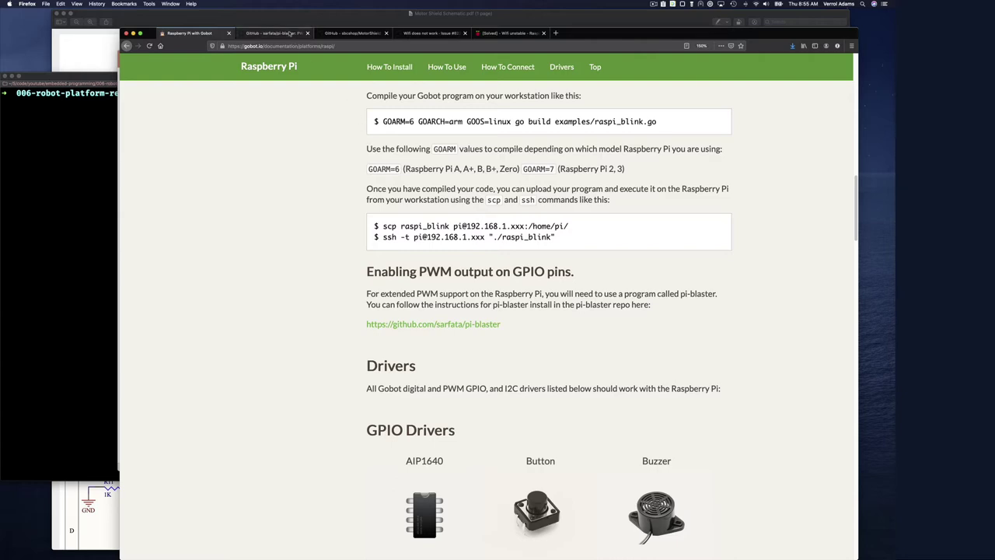
click(291, 34)
scroll(325, 320, down, 4)
scroll(324, 320, down, 10)
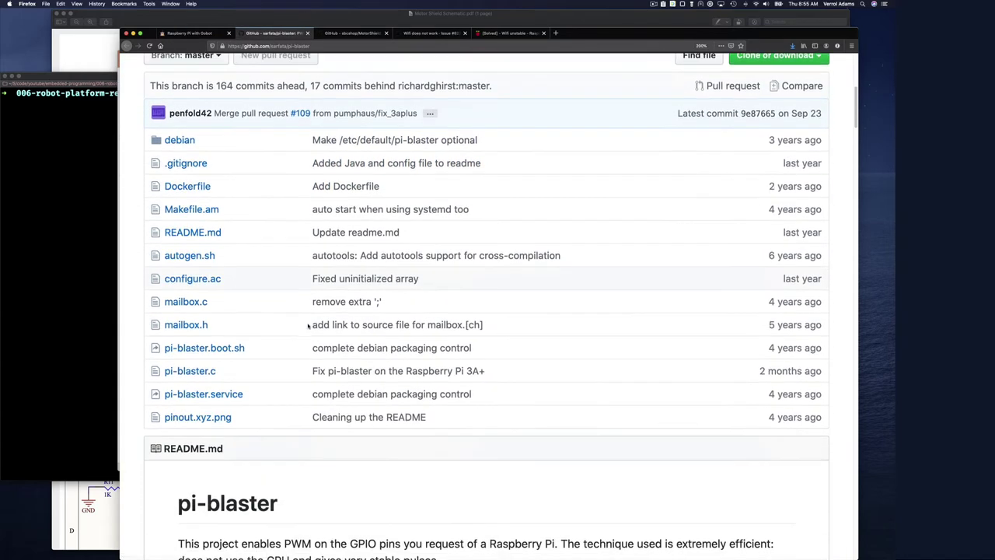
scroll(308, 326, down, 3)
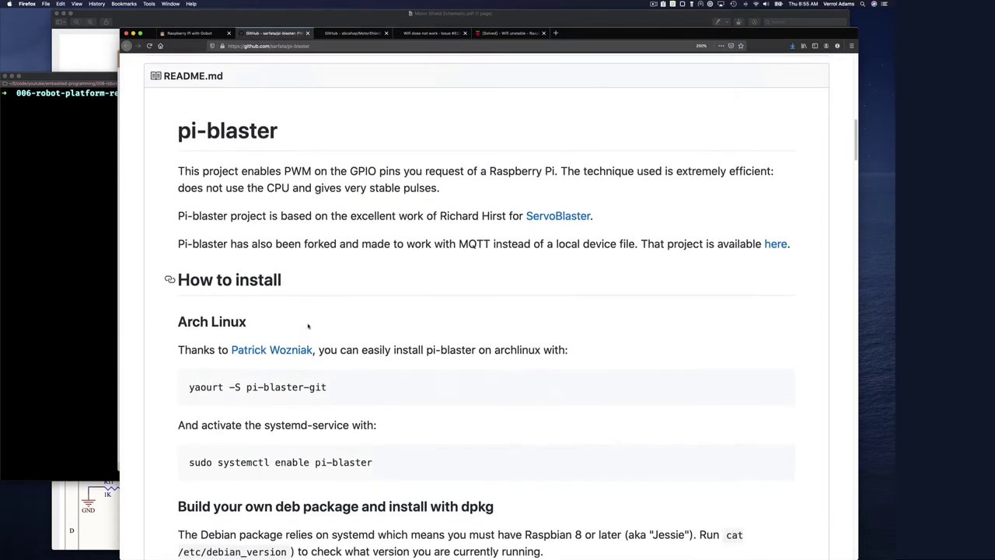
scroll(307, 326, down, 3)
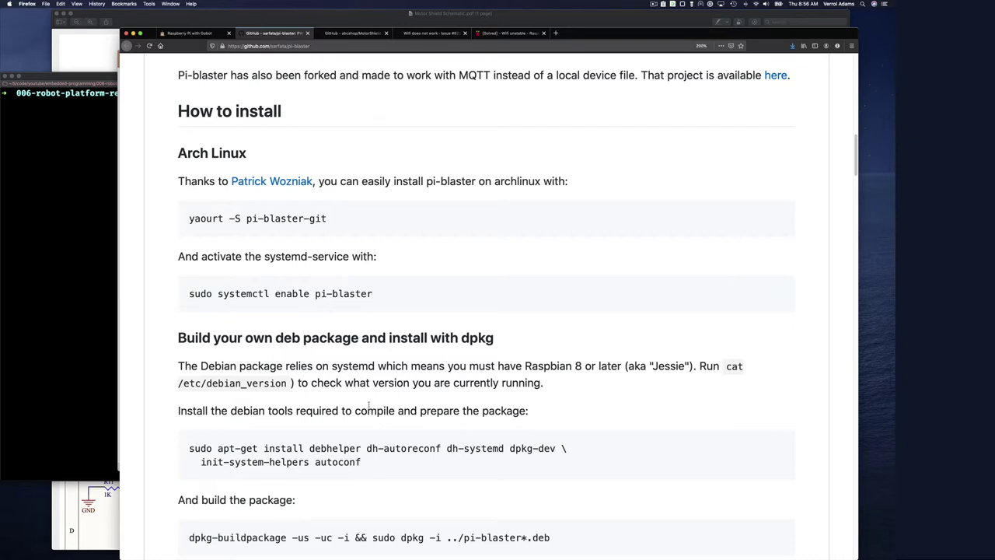
Scroll the pi-blaster README past Install with docker to the How to use section
scroll(368, 403, down, 2)
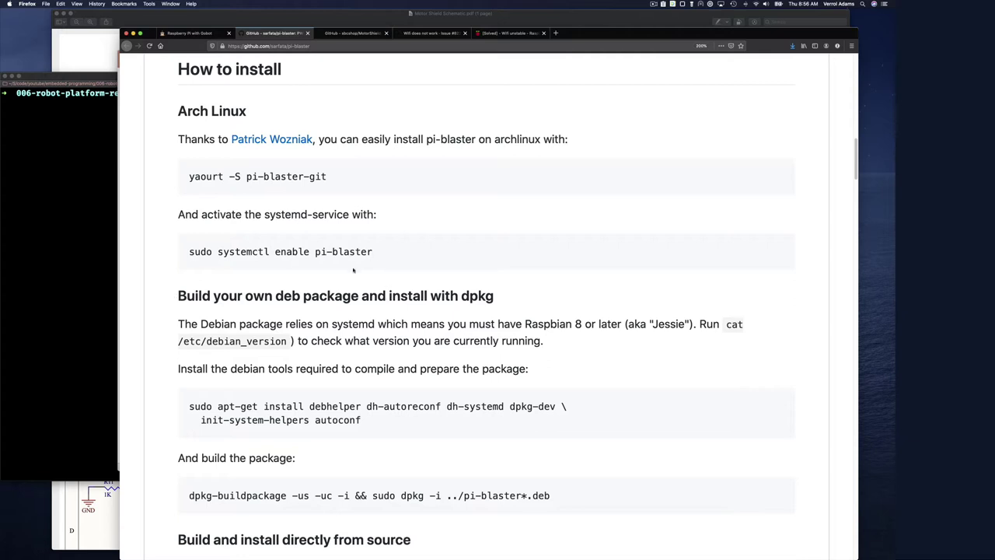
scroll(325, 290, down, 3)
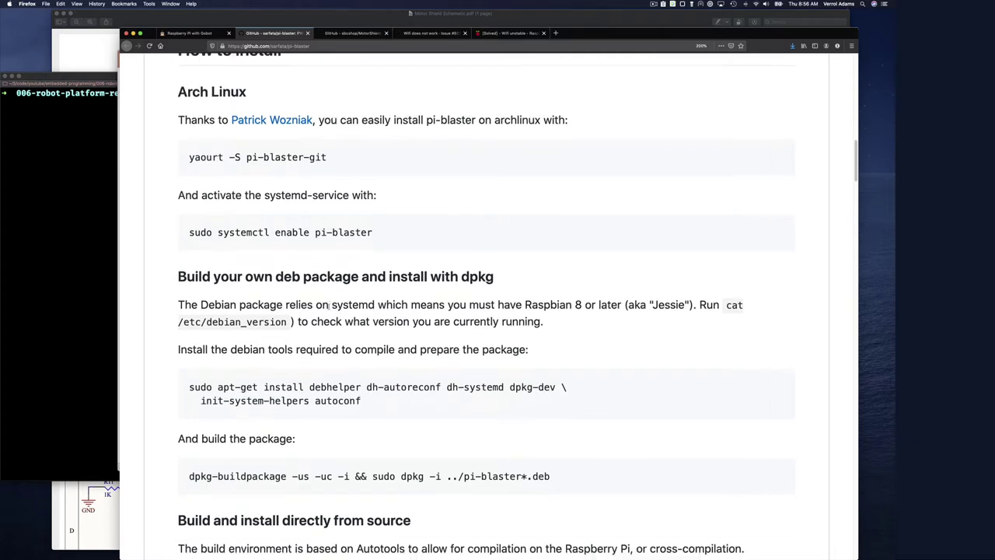
scroll(283, 315, down, 7)
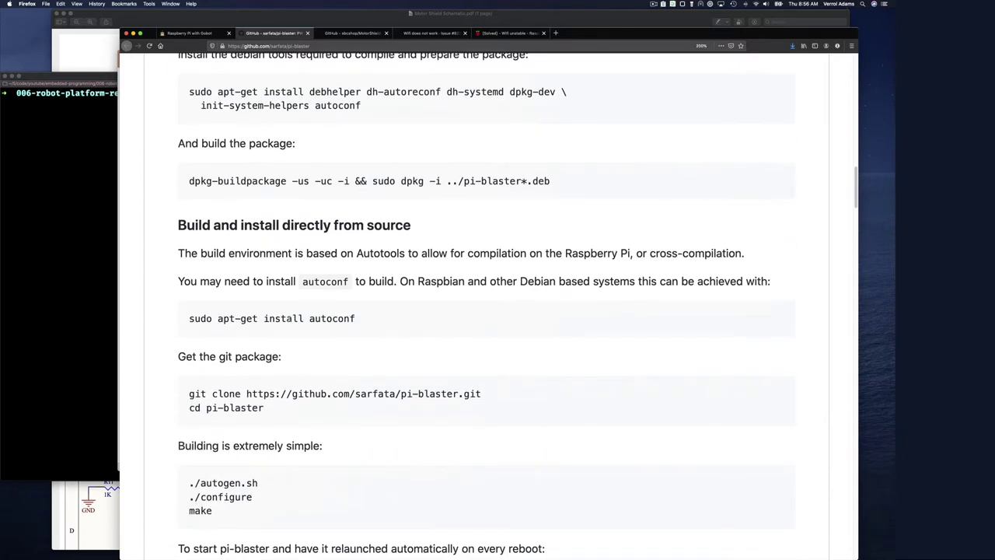
scroll(359, 397, down, 3)
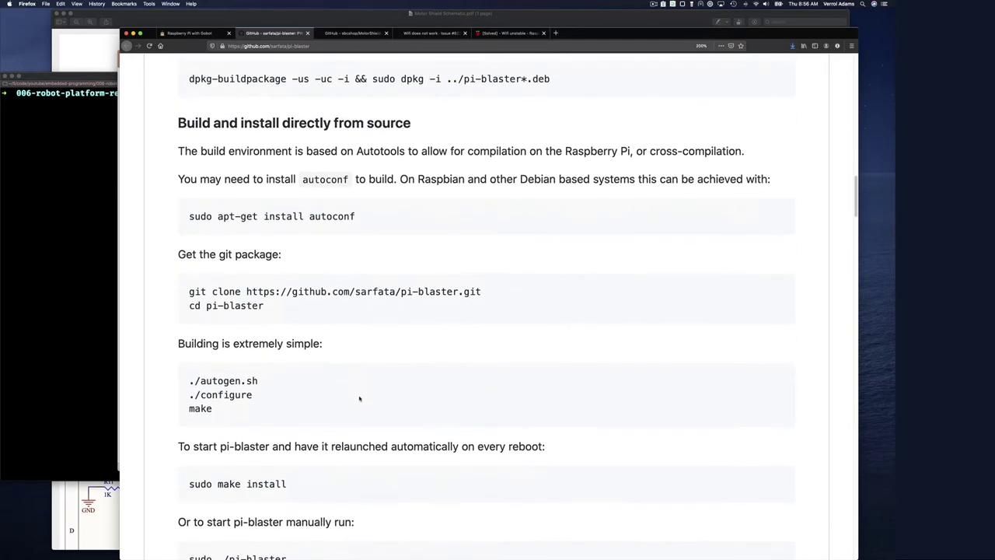
scroll(360, 398, down, 9)
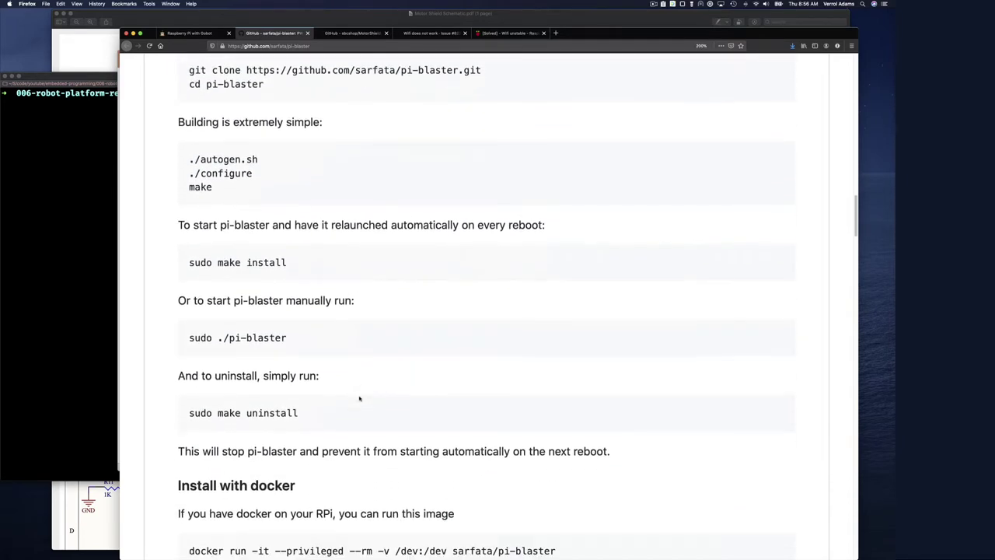
scroll(359, 398, down, 2)
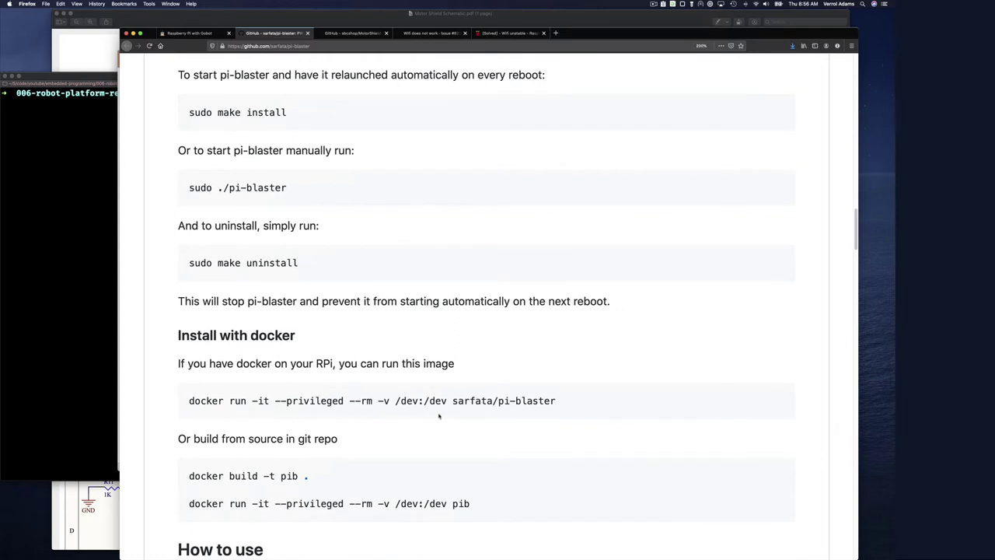
scroll(425, 431, down, 6)
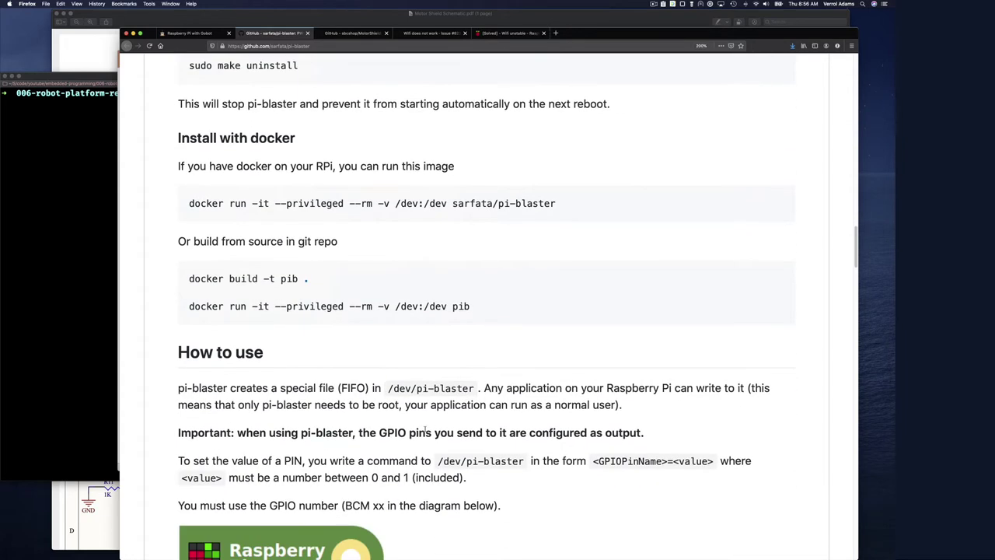
scroll(417, 416, down, 3)
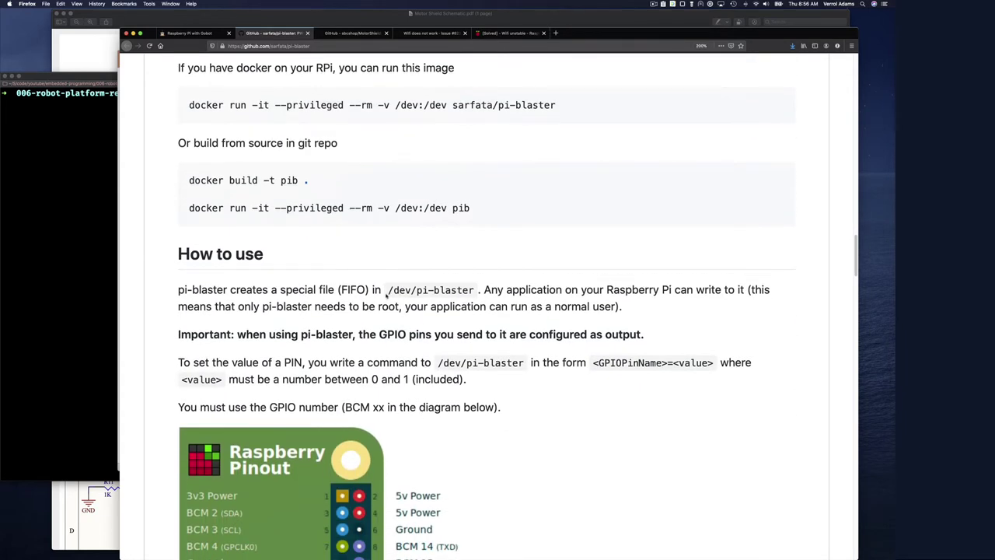
drag(389, 289, 410, 290)
click(415, 296)
drag(416, 290, 473, 290)
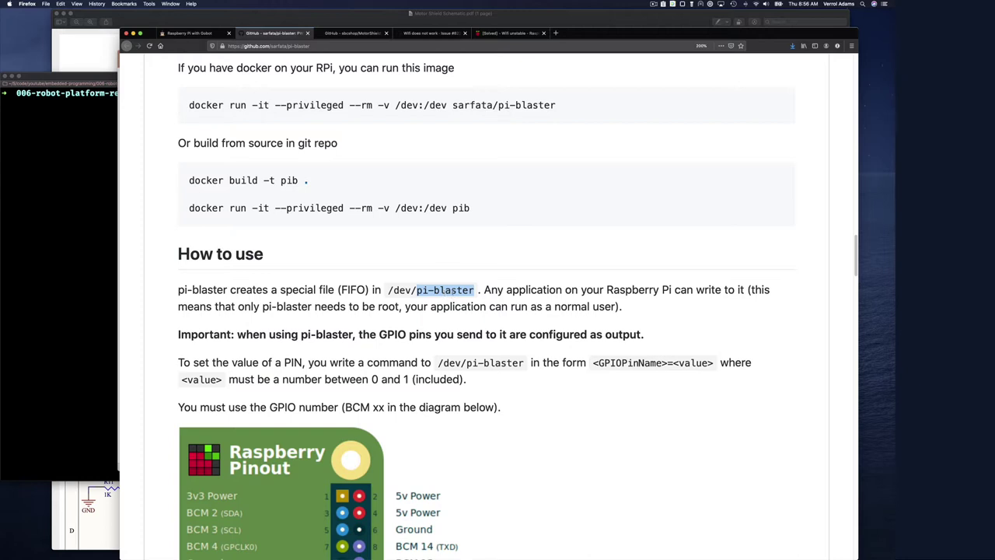
click(453, 290)
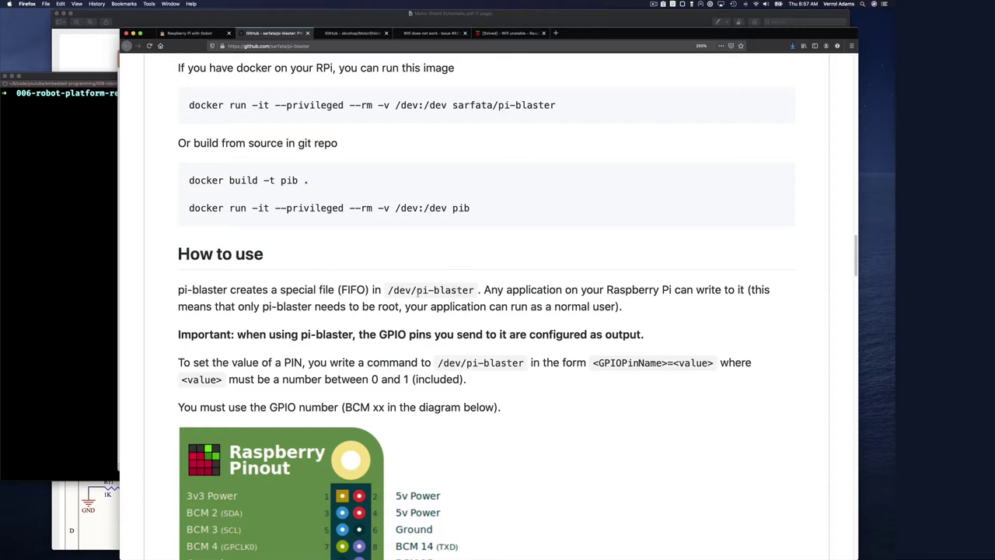
drag(416, 292, 476, 291)
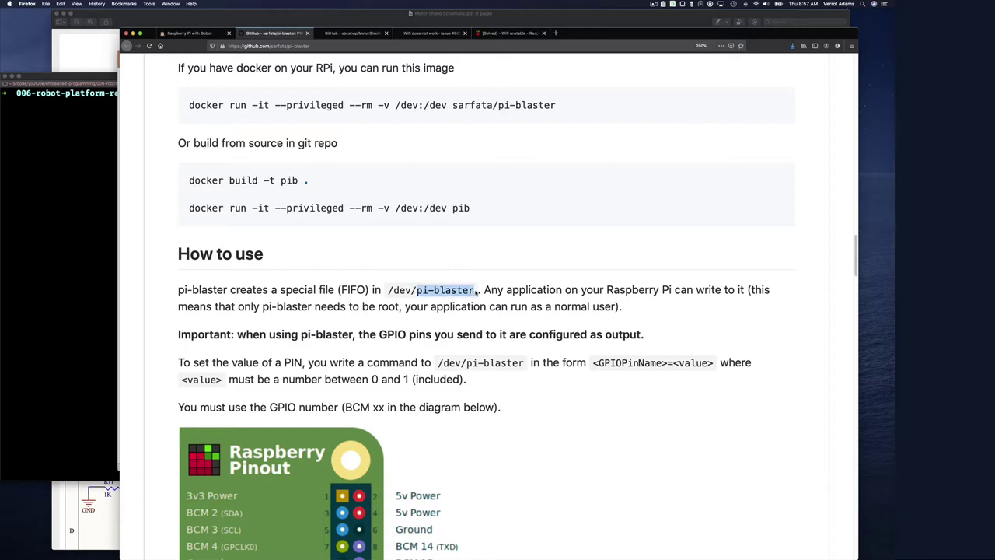
click(419, 296)
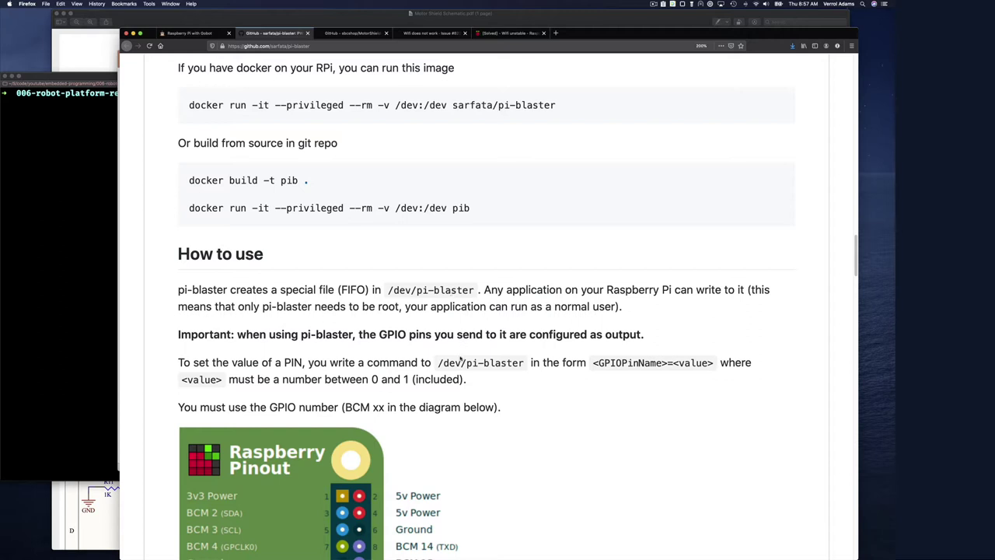
Highlight the <GPIOPinName>=<value> command format written to /dev/pi-blaster
scroll(462, 355, down, 5)
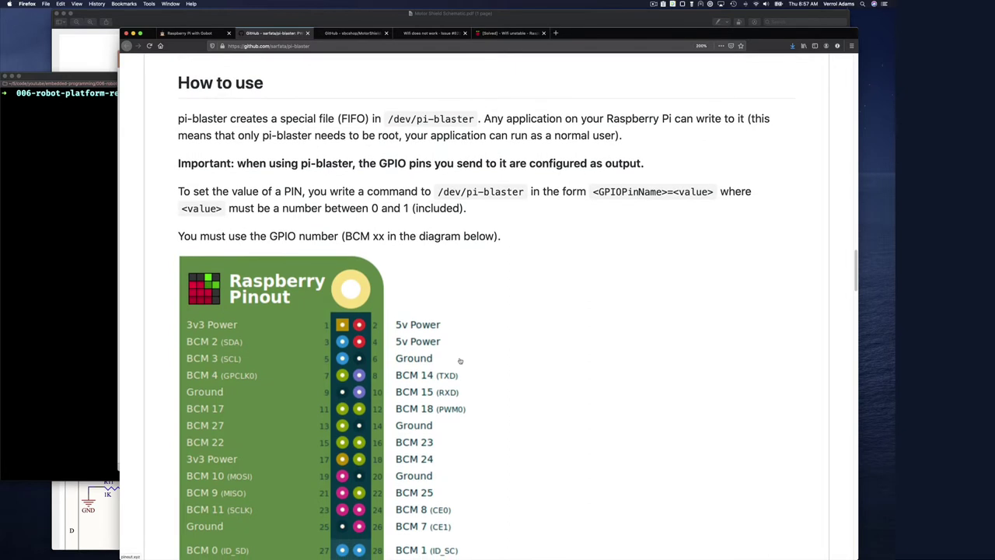
scroll(459, 360, up, 1)
drag(592, 204, 690, 205)
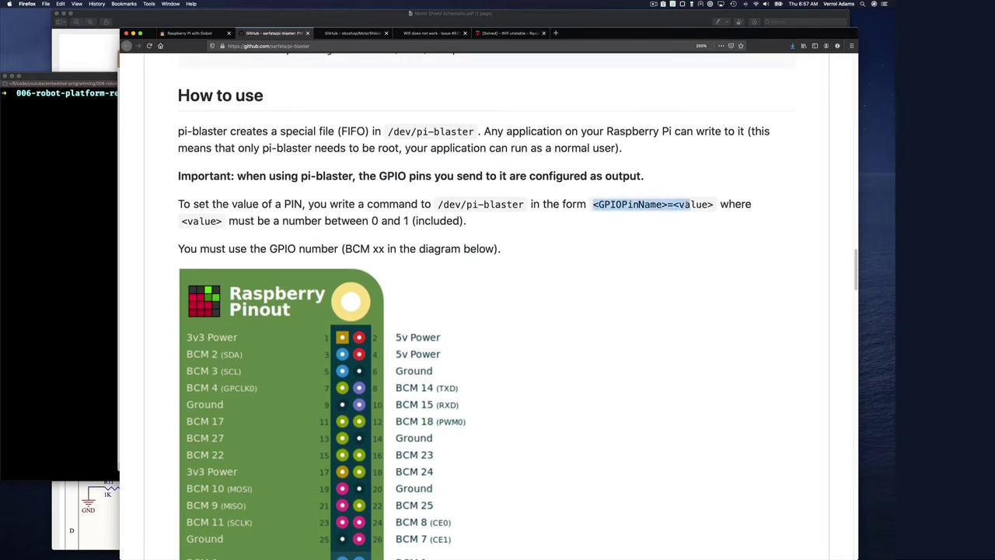
double_click(458, 130)
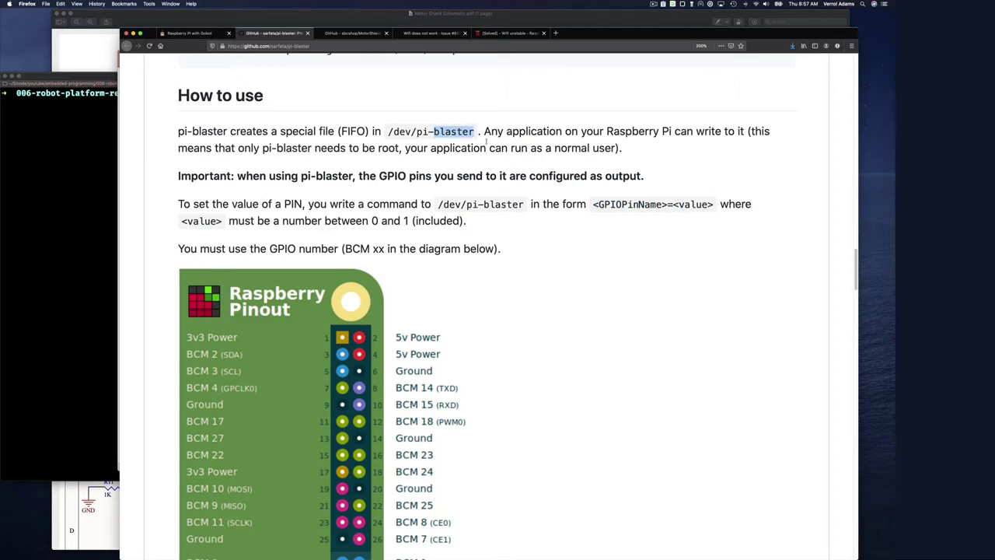
drag(593, 203, 714, 204)
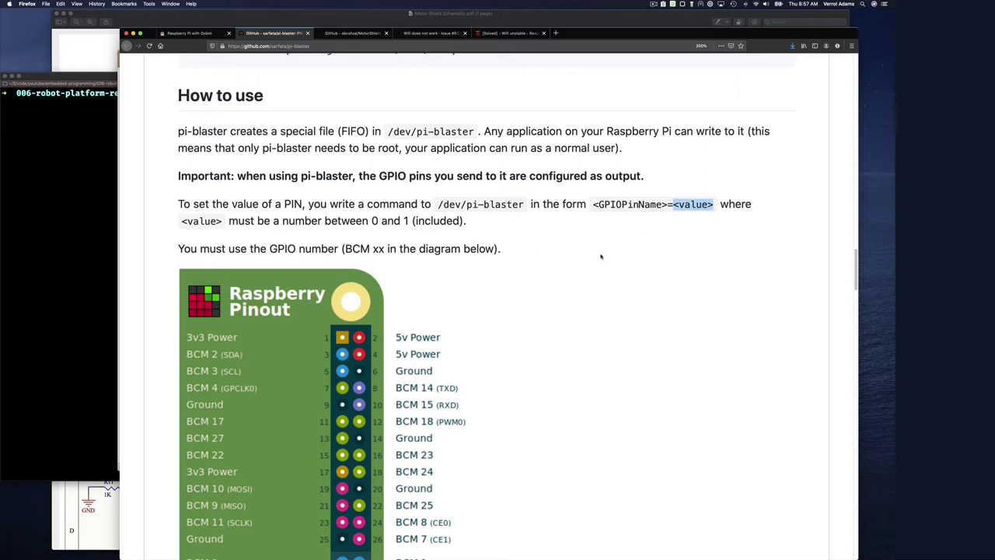
Highlight the allowed value range, 0 to 1
drag(370, 221, 409, 220)
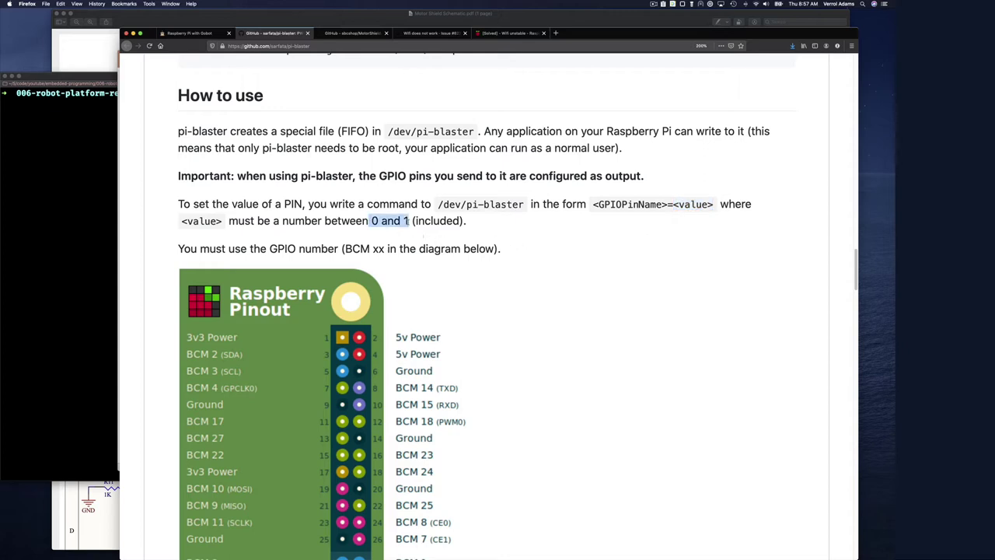
click(365, 220)
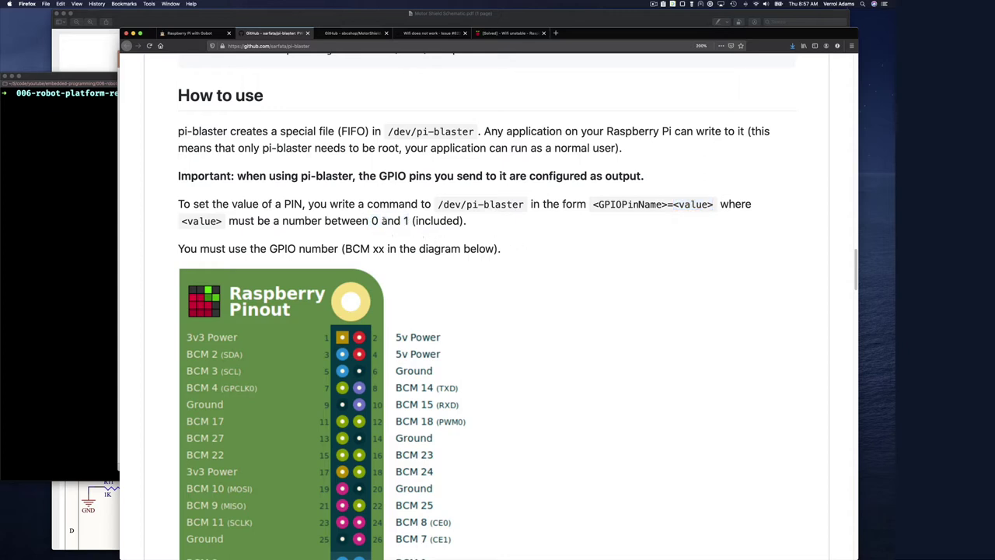
double_click(405, 221)
double_click(374, 221)
double_click(405, 220)
Scroll down to the Raspberry Pinout diagram showing pins 1 through 40
scroll(438, 281, down, 1)
scroll(438, 281, down, 5)
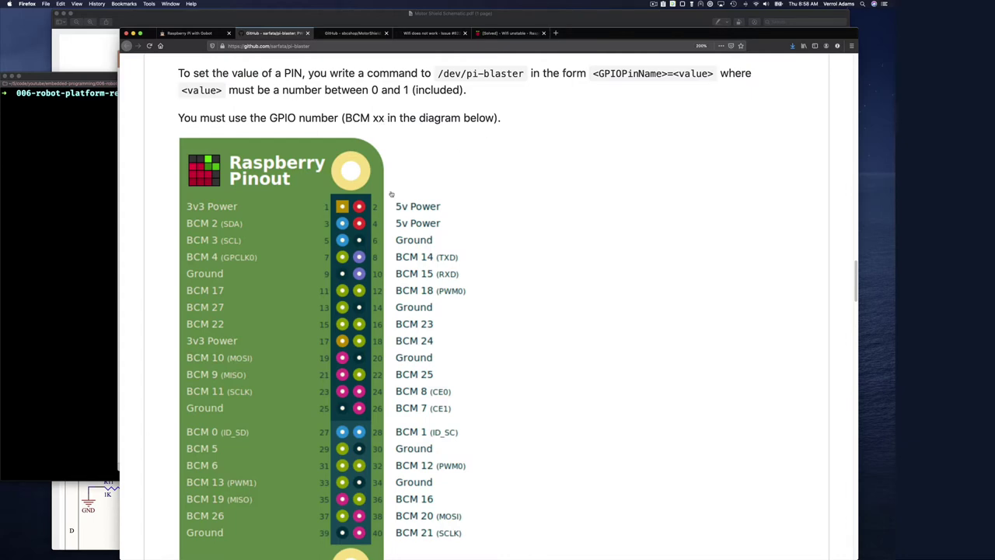
scroll(375, 243, down, 2)
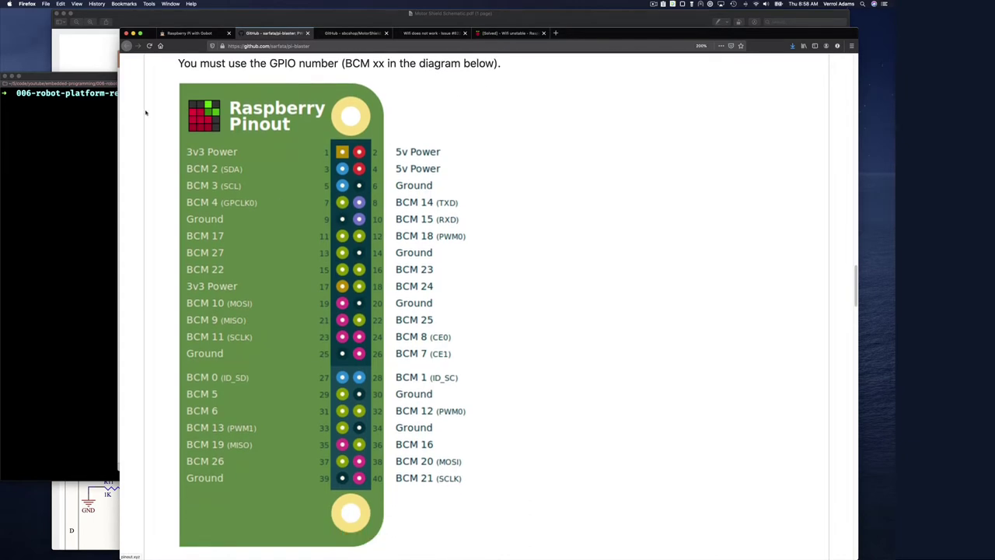
View the Motor Shield schematic in Preview, then return to Firefox's sbcshop/MotorShield tab
key(ctrl+Up)
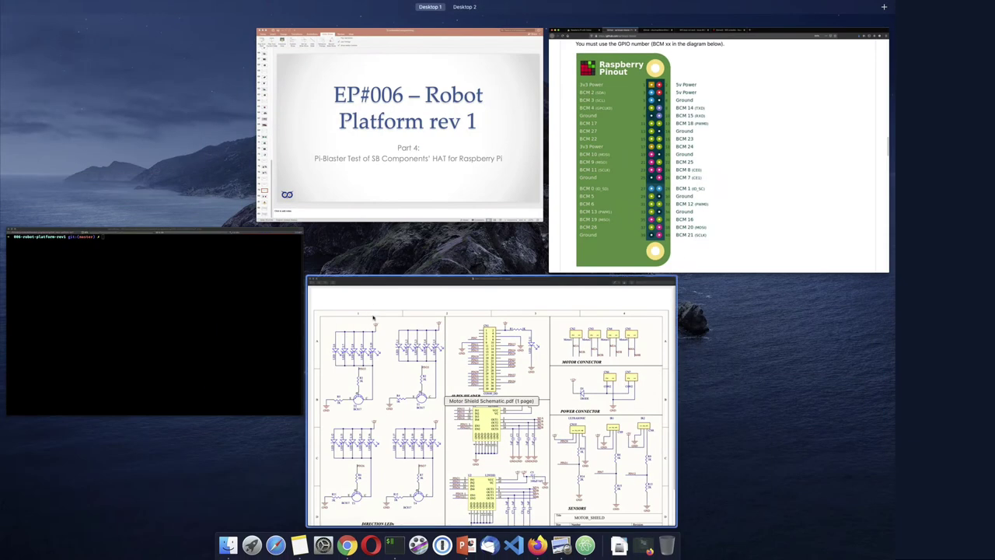
click(339, 286)
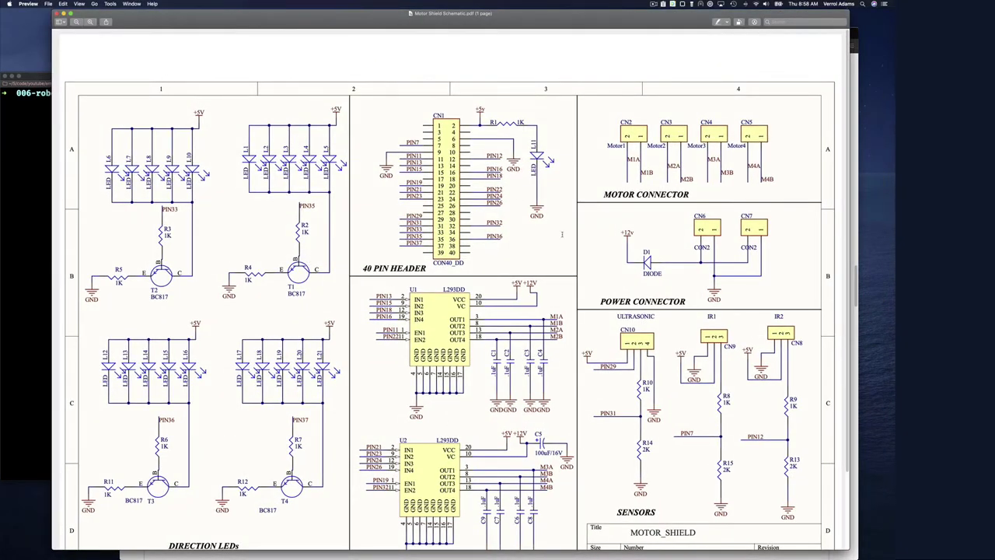
key(ctrl+Up)
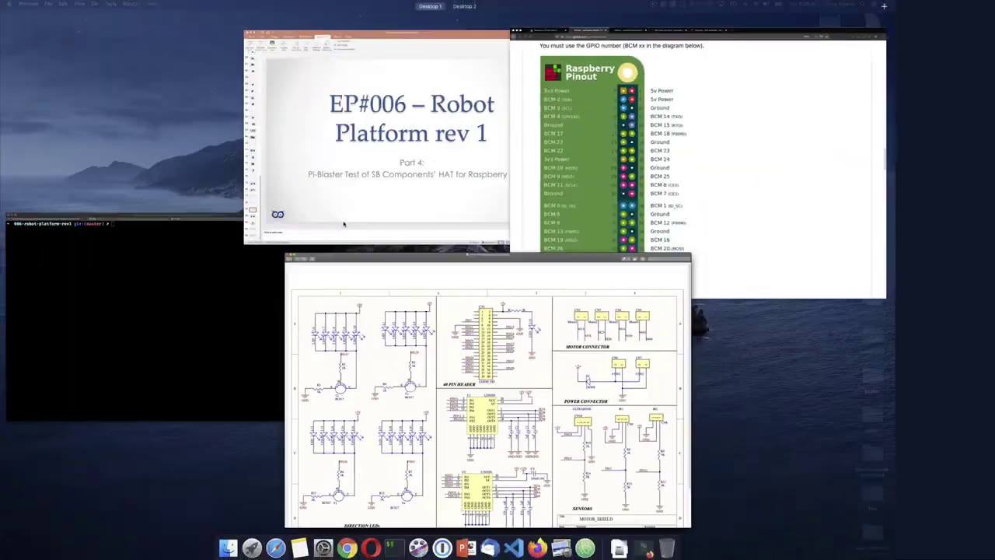
click(699, 116)
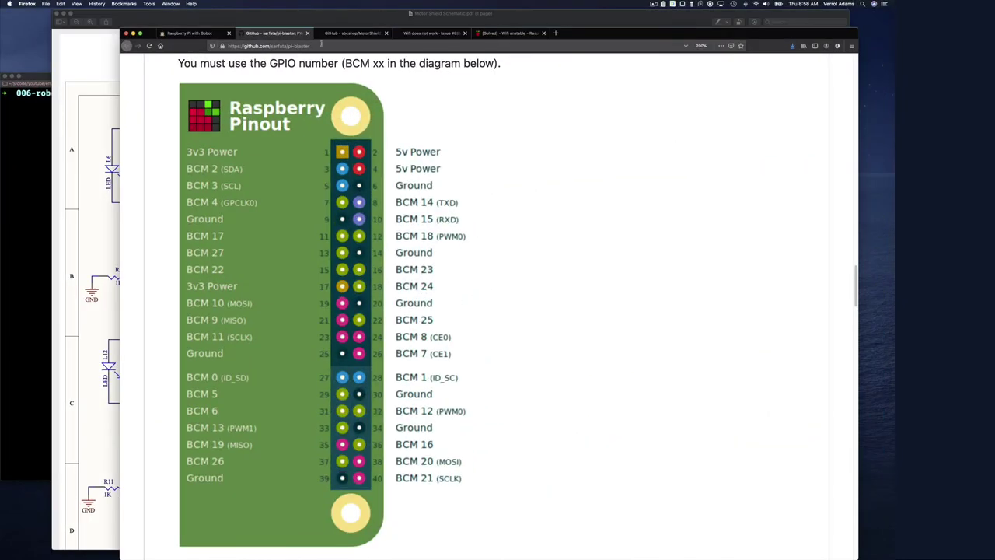
click(367, 34)
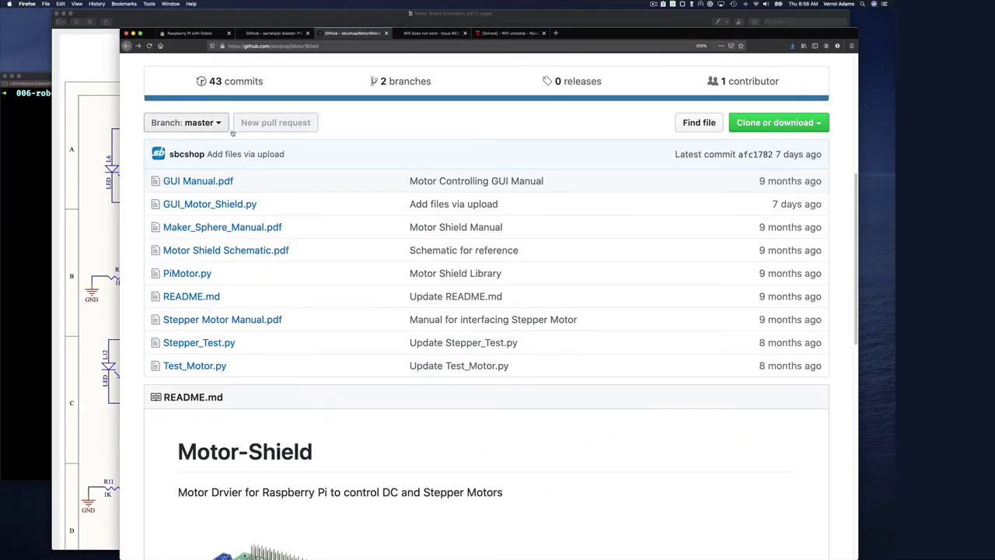
Scroll the MotorShield repository page, then bring Motor Shield Schematic.pdf forward in Preview
scroll(294, 265, up, 5)
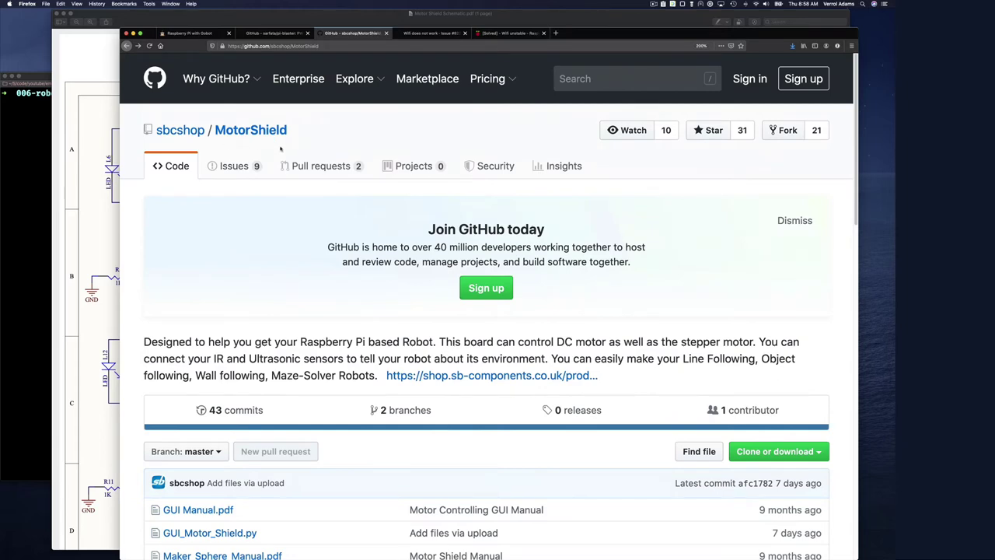
scroll(261, 231, down, 7)
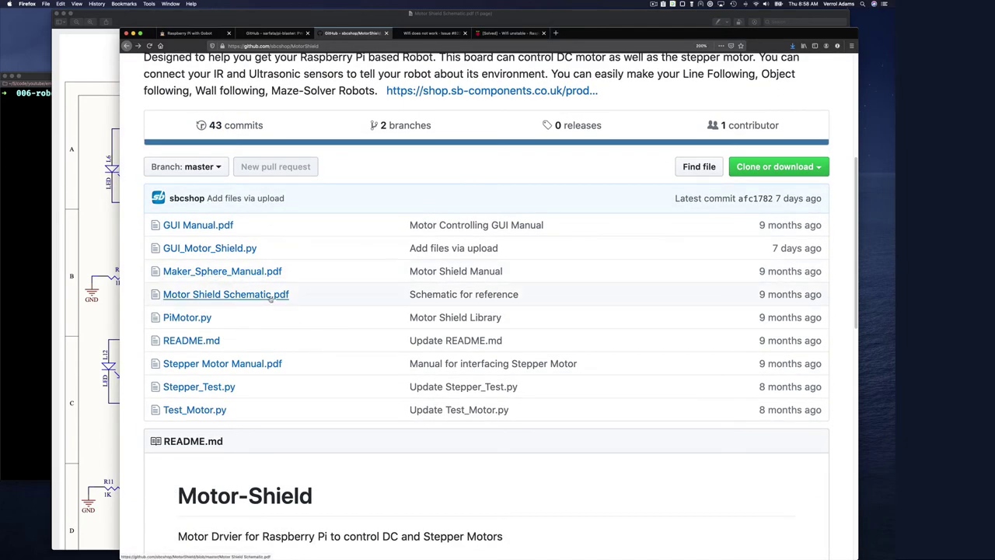
key(super+Tab)
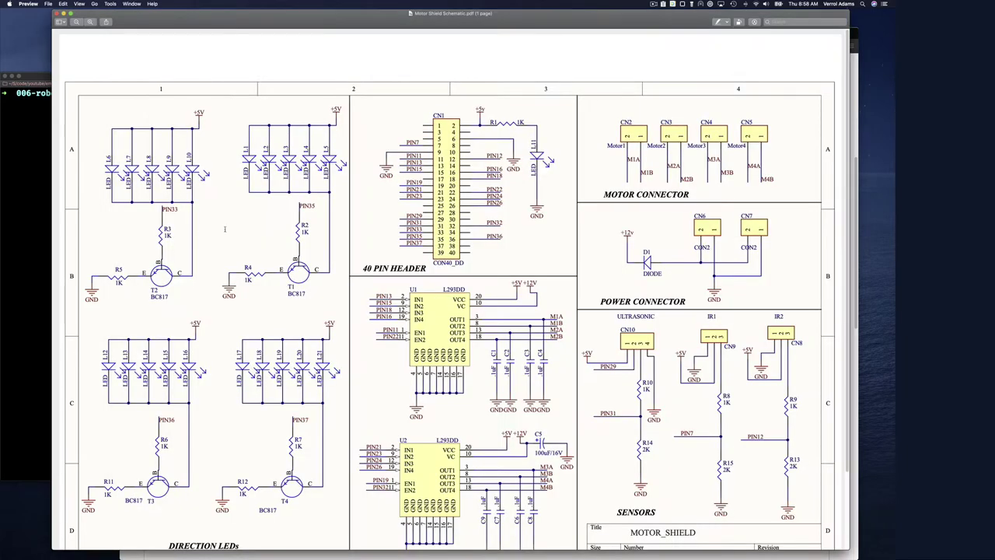